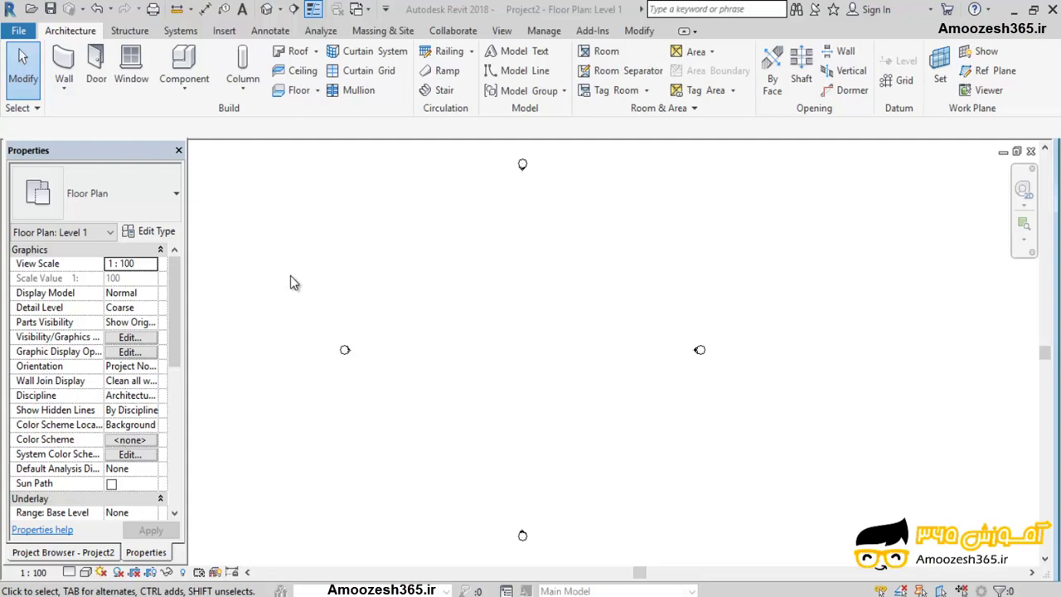
Step: Start the Wall tool in the Level 1 floor plan and display the placement options and properties for new walls
{"action": "left_click", "coordinate": [51, 553]}
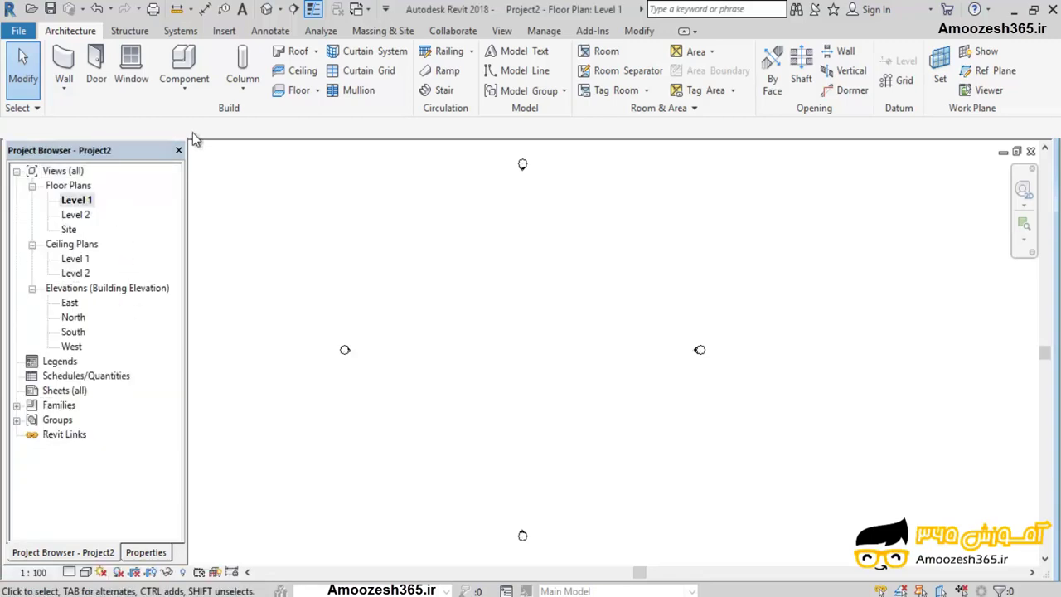
{"action": "left_click_drag", "start_coordinate": [111, 177], "coordinate": [20, 223]}
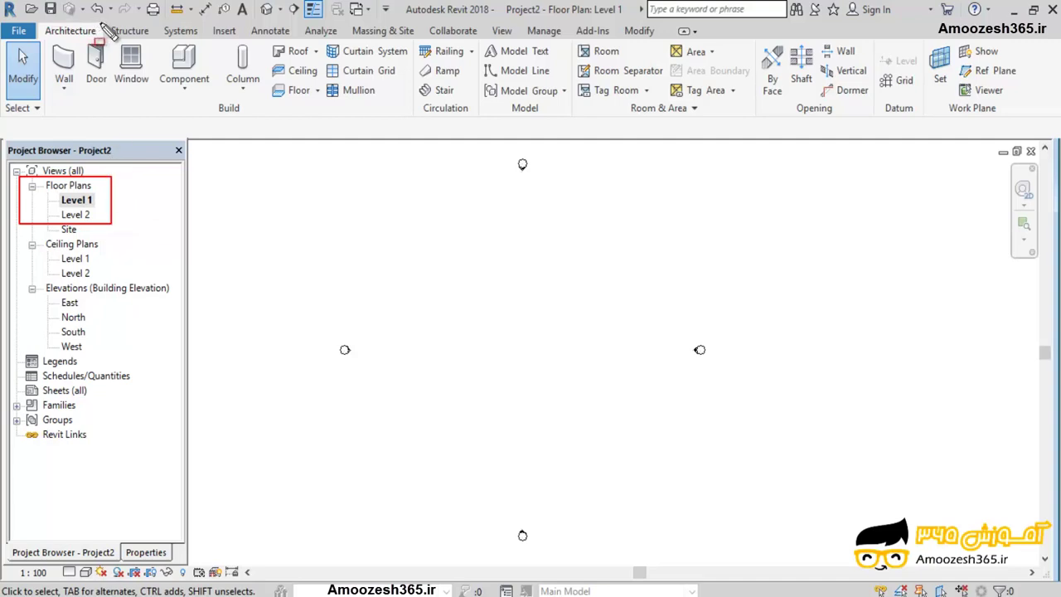
{"action": "left_click_drag", "start_coordinate": [102, 24], "coordinate": [37, 38]}
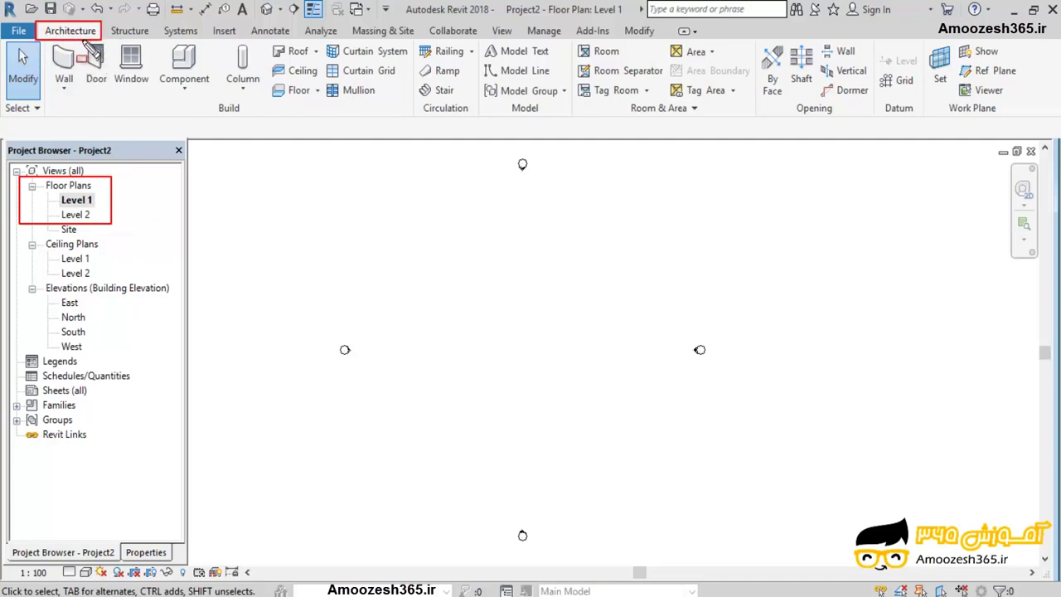
{"action": "key", "text": "Escape"}
{"action": "left_click", "coordinate": [67, 65]}
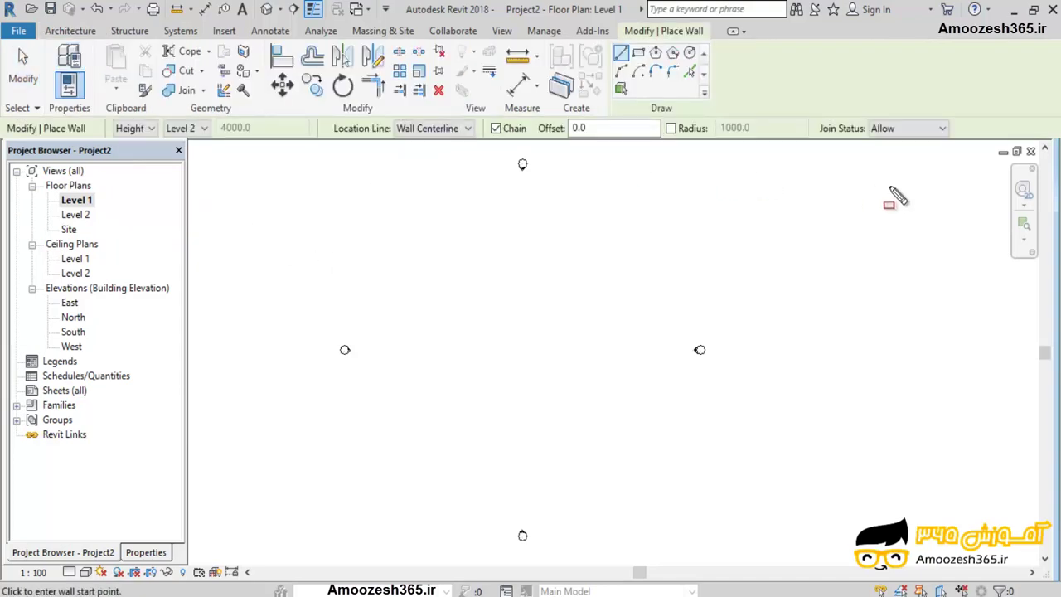
{"action": "left_click_drag", "start_coordinate": [960, 108], "coordinate": [80, 147]}
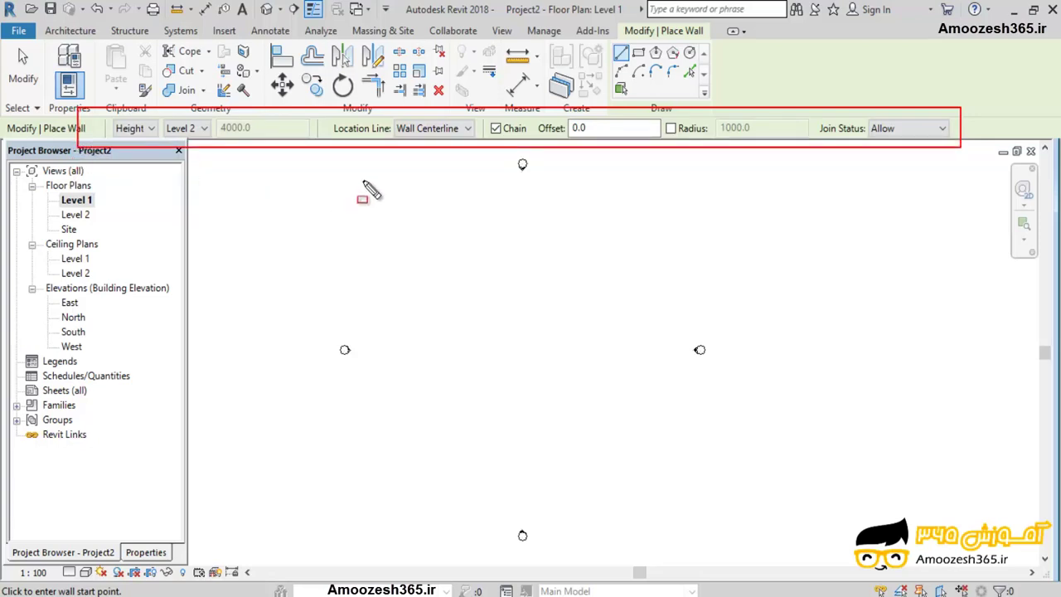
{"action": "key", "text": "e"}
{"action": "left_click_drag", "start_coordinate": [713, 40], "coordinate": [612, 106]}
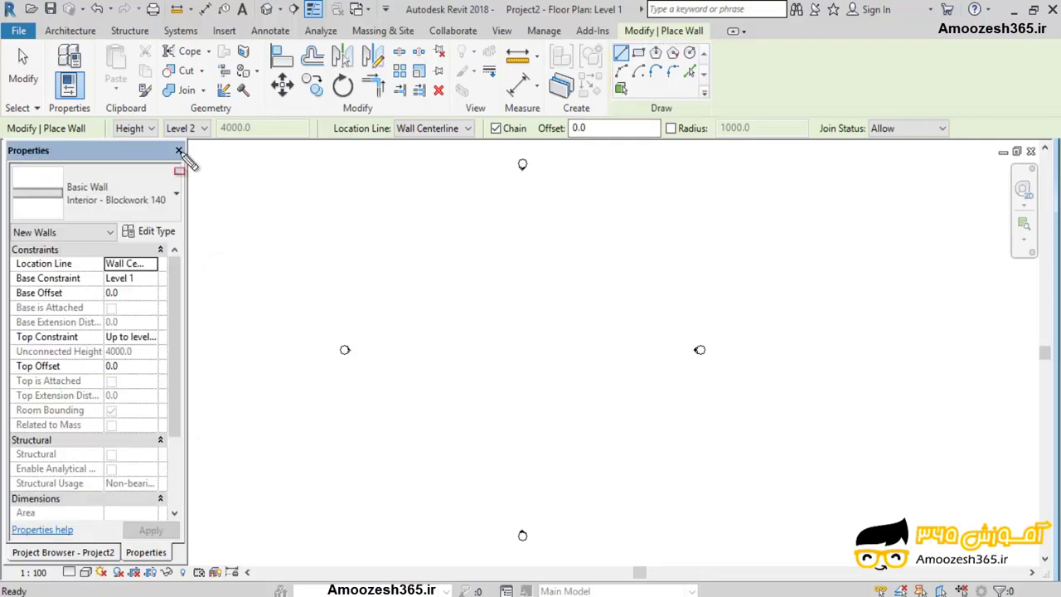
{"action": "left_click_drag", "start_coordinate": [185, 143], "coordinate": [104, 324]}
{"action": "mouse_move", "coordinate": [98, 381]}
{"action": "left_mouse_down"}
{"action": "mouse_move", "coordinate": [25, 543]}
{"action": "mouse_move", "coordinate": [3, 563]}
{"action": "left_mouse_up"}
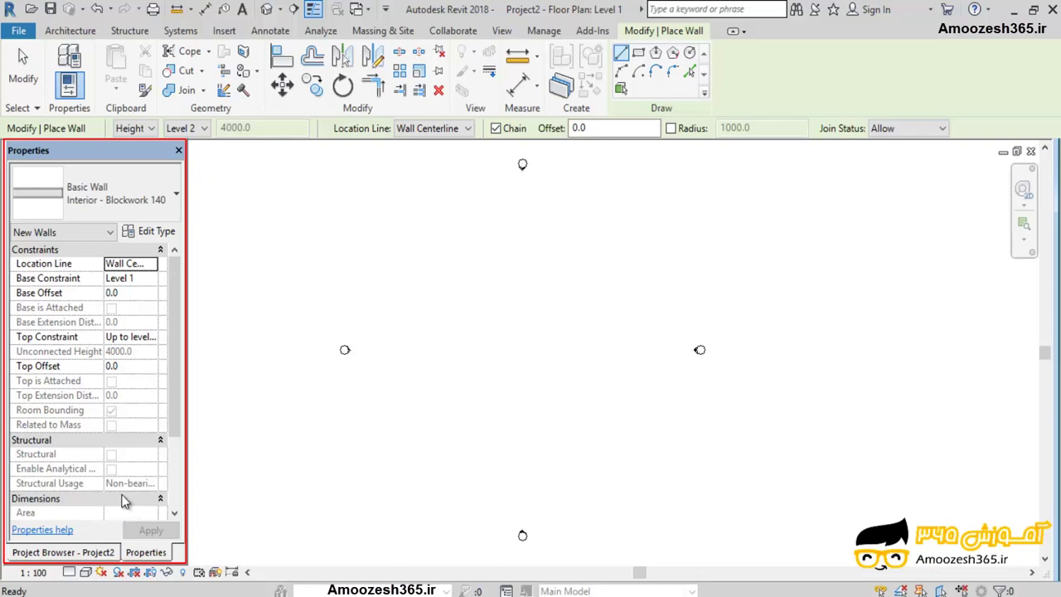
{"action": "key", "text": "Escape"}
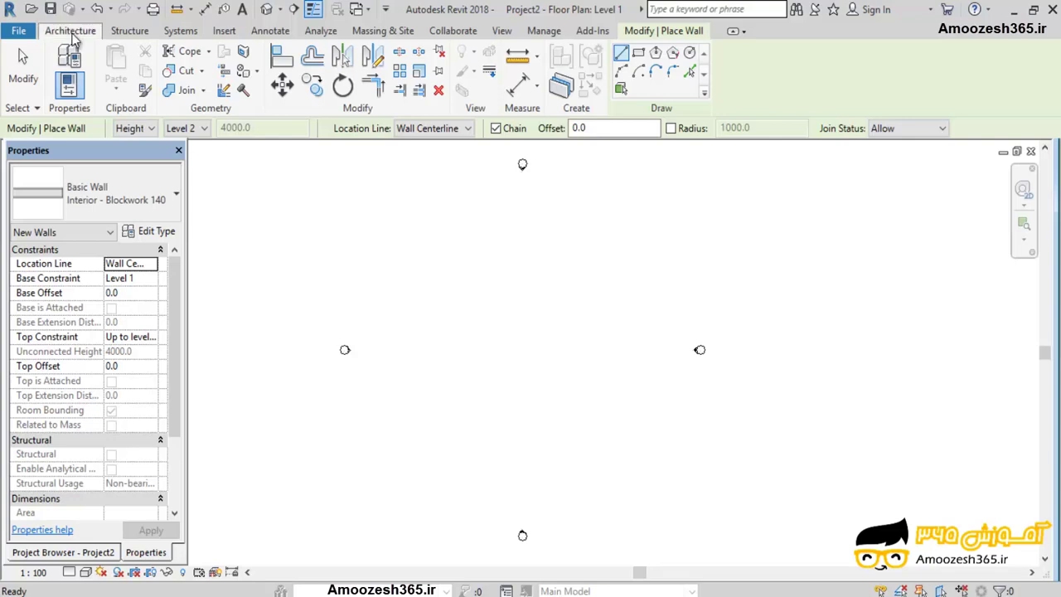
{"action": "left_click", "coordinate": [544, 30]}
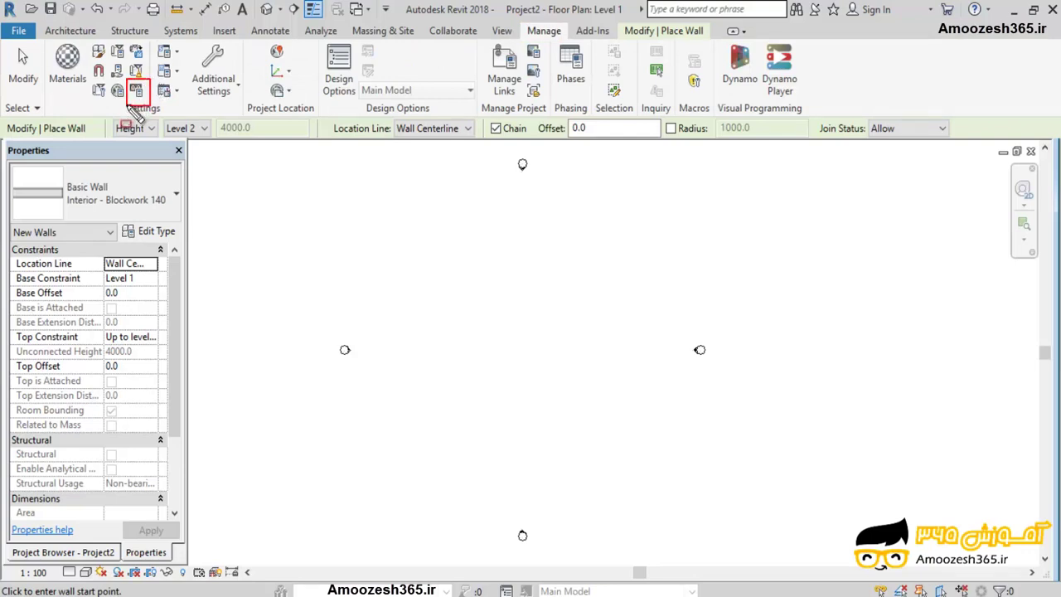
{"action": "left_click", "coordinate": [137, 91]}
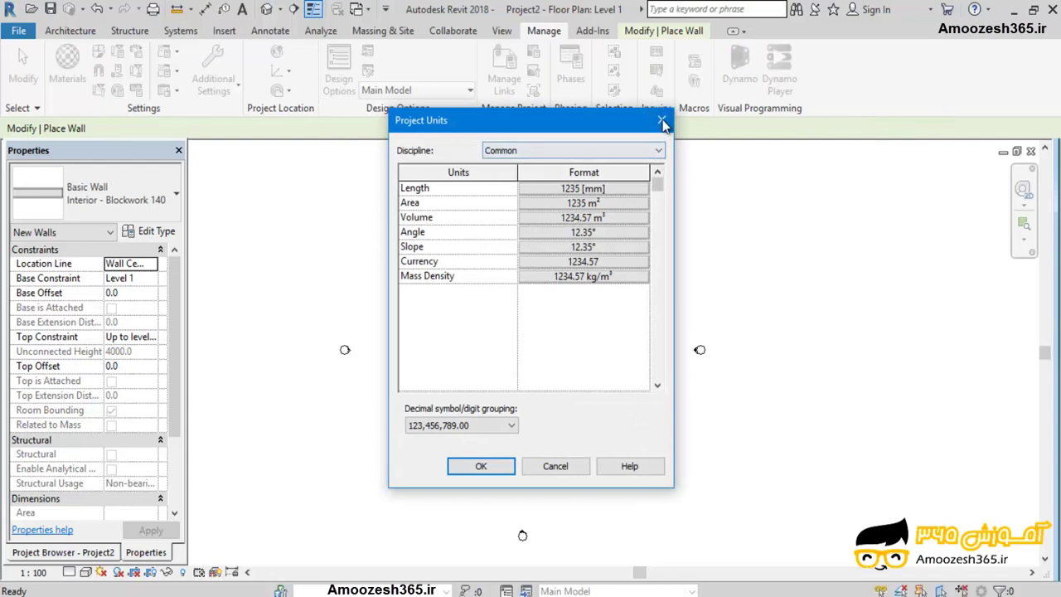
{"action": "left_click", "coordinate": [662, 120]}
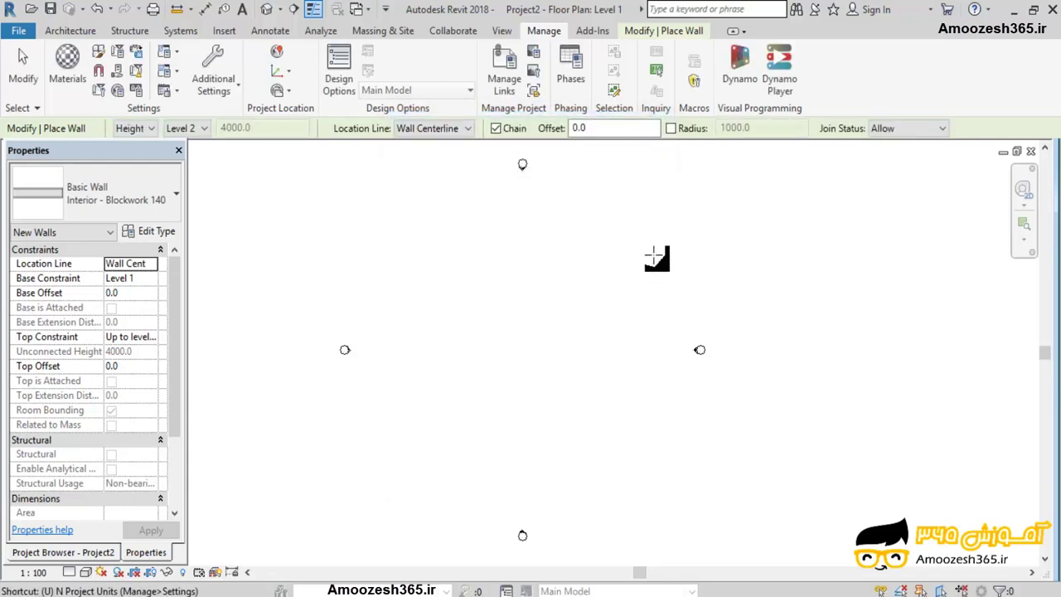
Step: Open the project units and change the Length format's unit to Meters
{"action": "key", "text": "u"}
{"action": "key", "text": "n"}
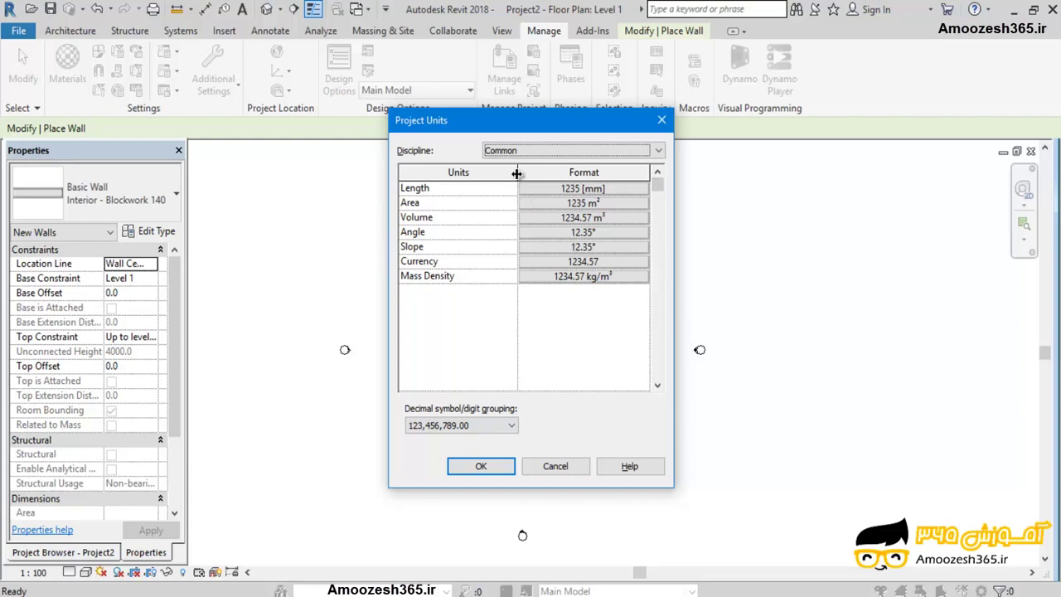
{"action": "left_click", "coordinate": [597, 190]}
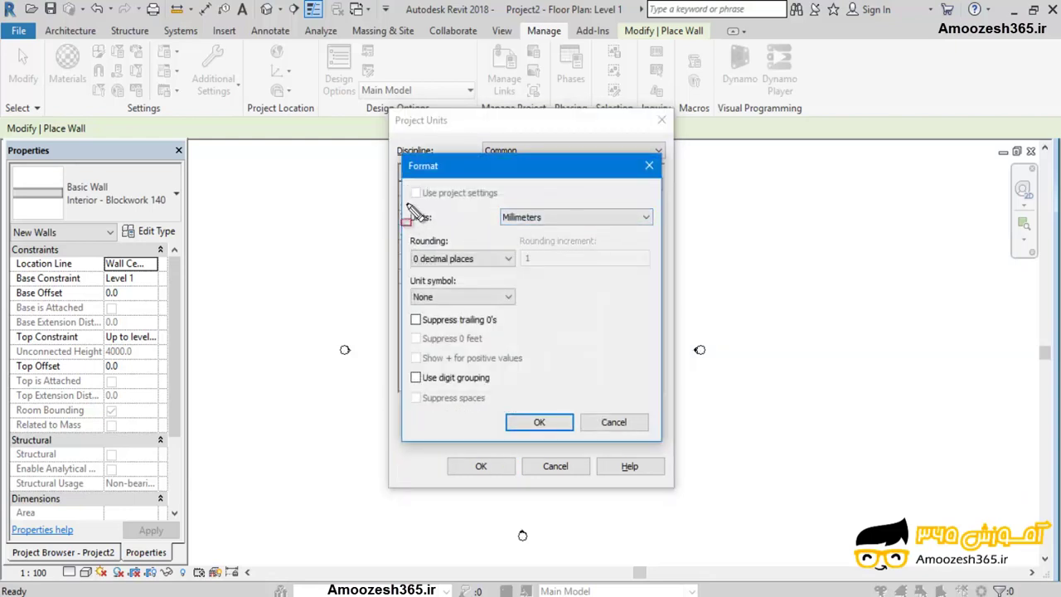
{"action": "left_click_drag", "start_coordinate": [406, 204], "coordinate": [668, 237]}
{"action": "key", "text": "Escape"}
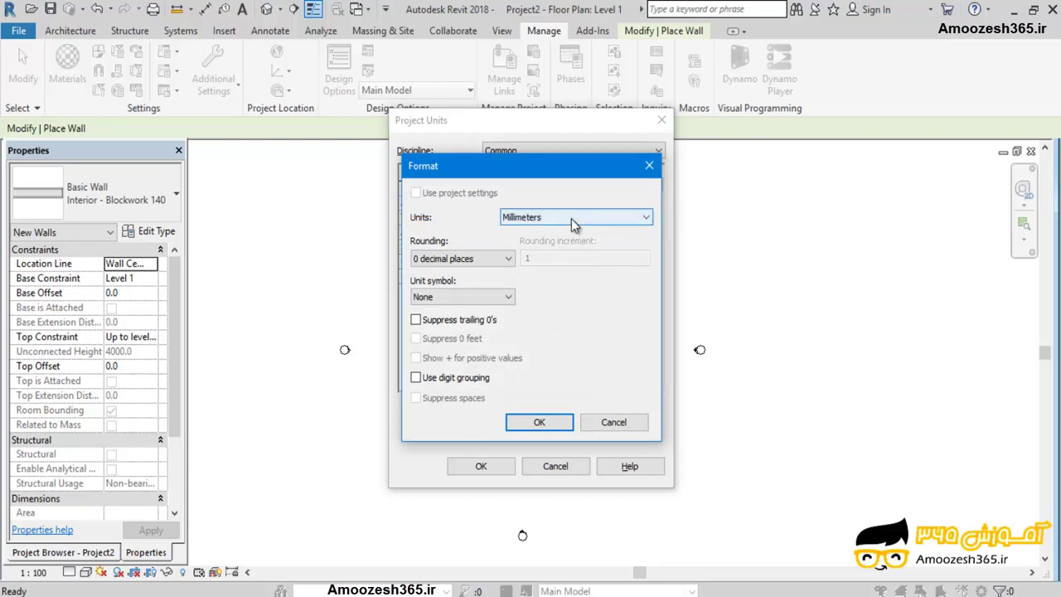
{"action": "left_click", "coordinate": [571, 218]}
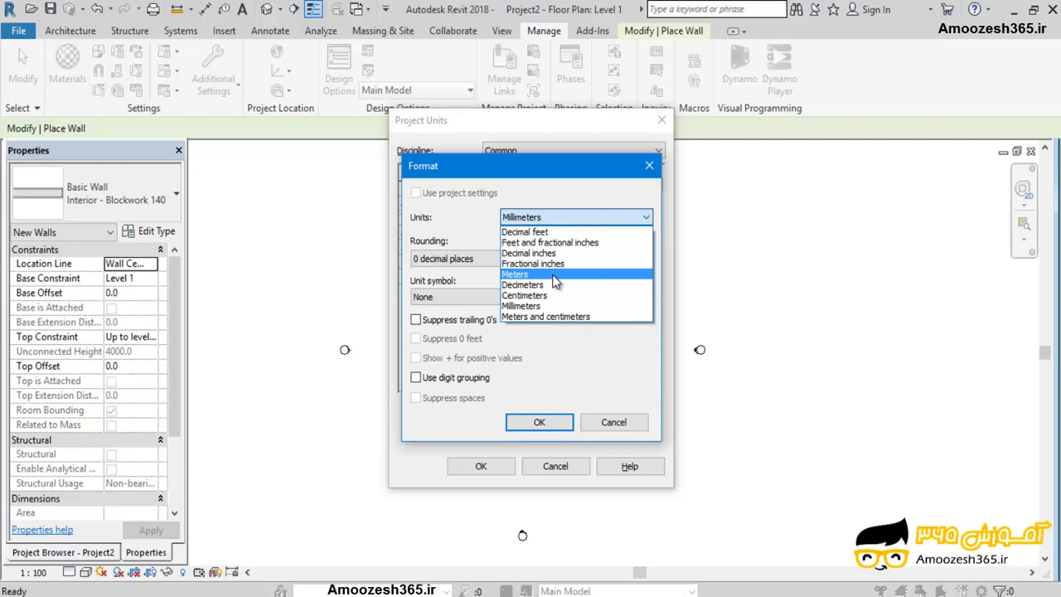
{"action": "left_click", "coordinate": [553, 274]}
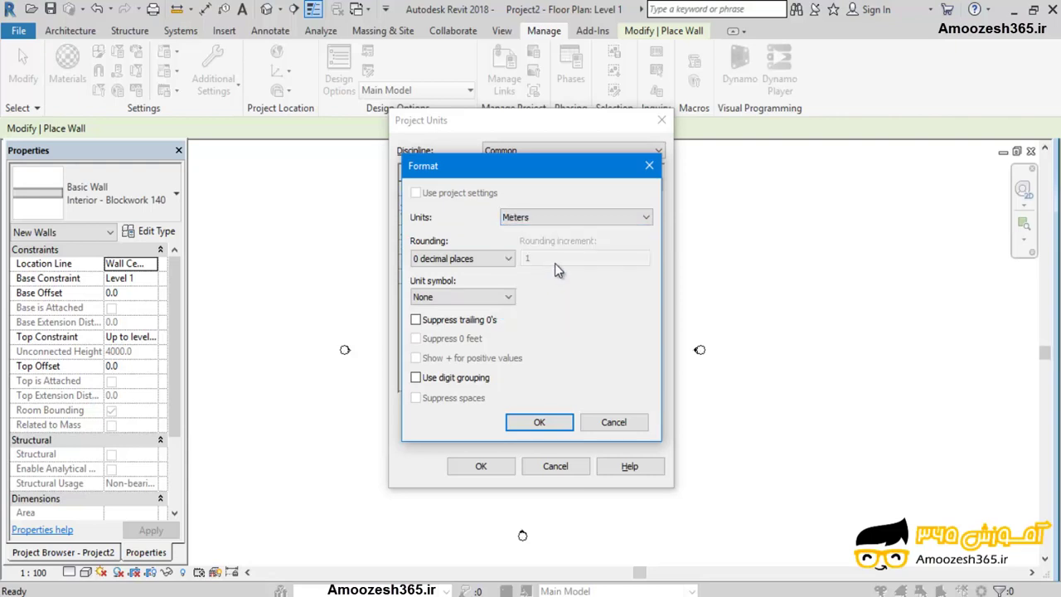
Step: Set the Length rounding to 2 decimal places and apply the new project units
{"action": "left_click", "coordinate": [462, 260]}
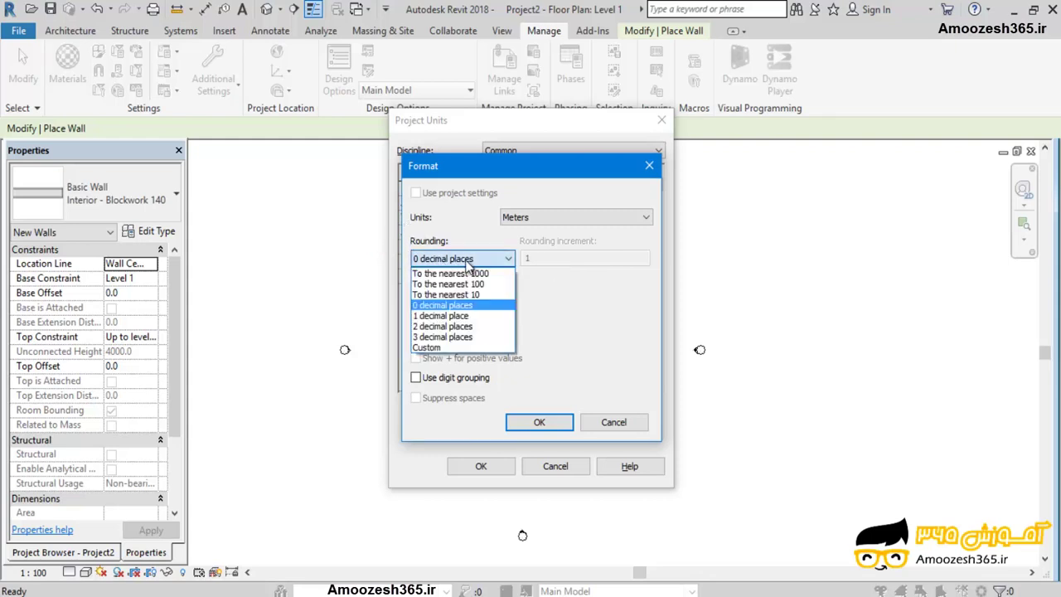
{"action": "left_click", "coordinate": [469, 328]}
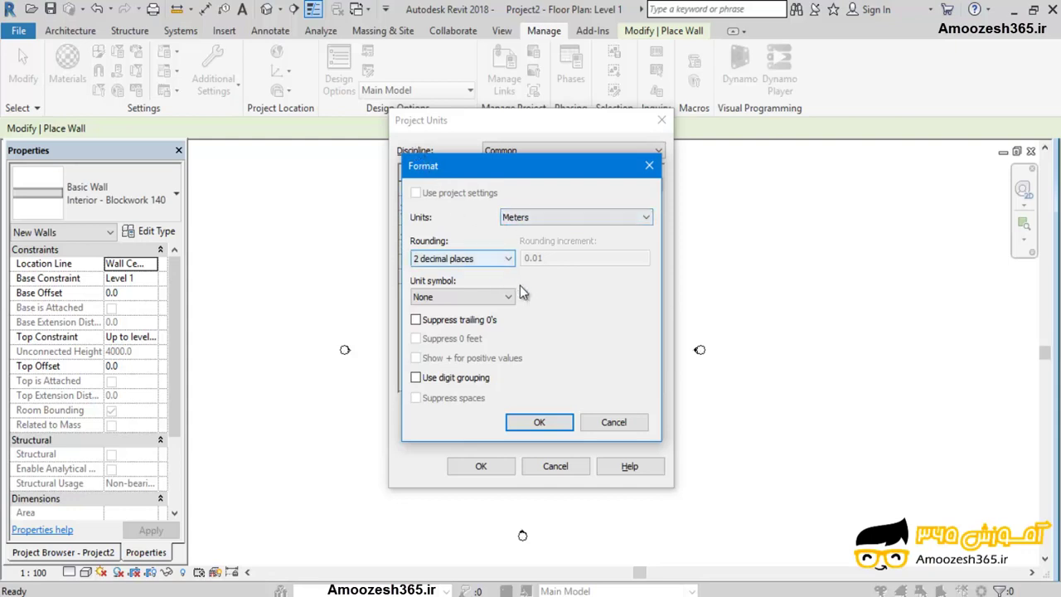
{"action": "left_click", "coordinate": [560, 219]}
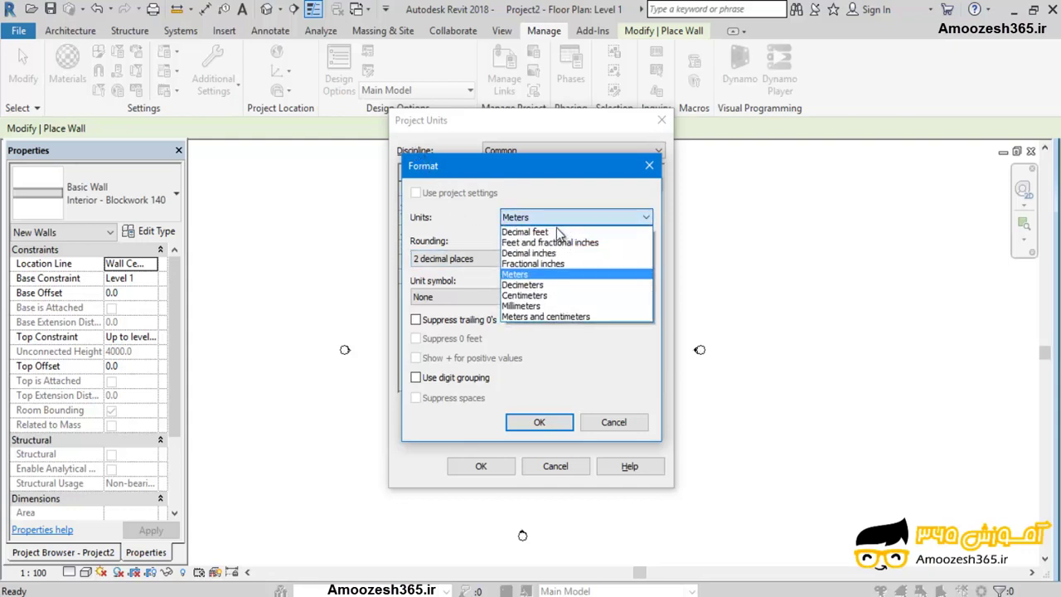
{"action": "left_click", "coordinate": [466, 235]}
{"action": "left_click", "coordinate": [452, 259]}
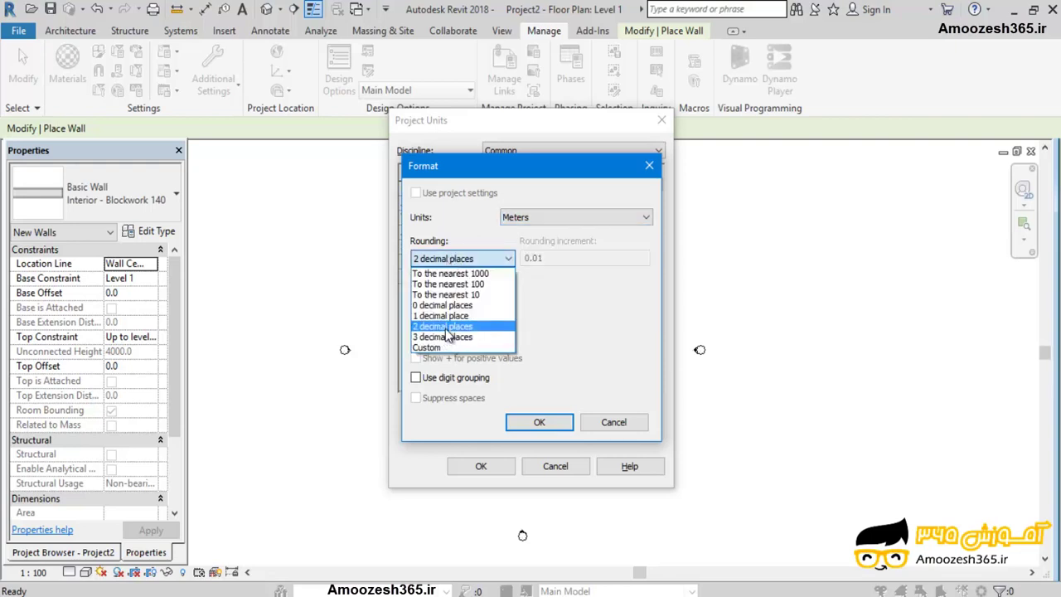
{"action": "left_click", "coordinate": [517, 330]}
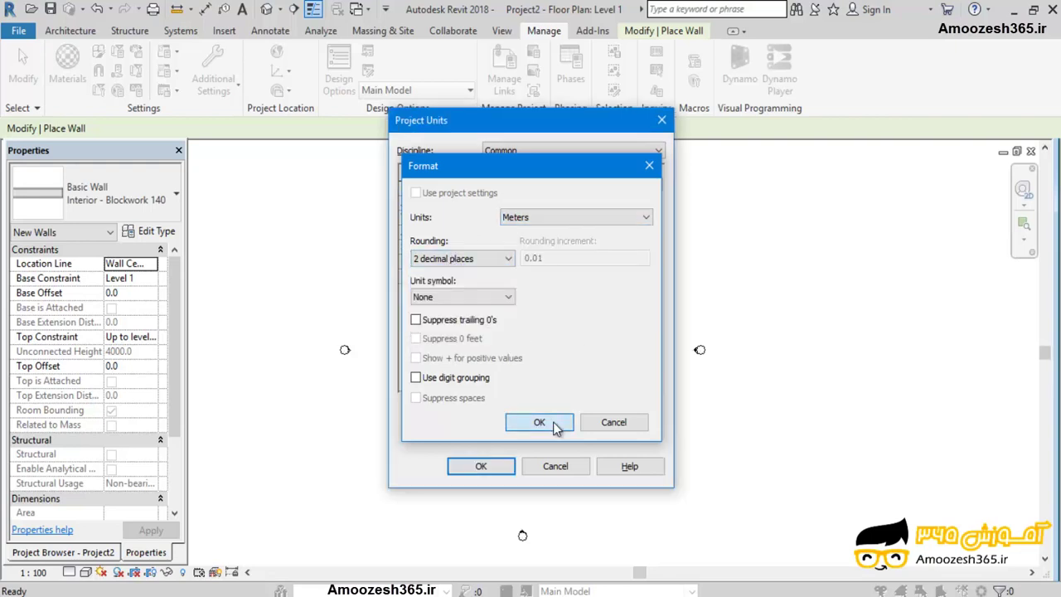
{"action": "left_click", "coordinate": [547, 422]}
{"action": "left_click", "coordinate": [481, 467]}
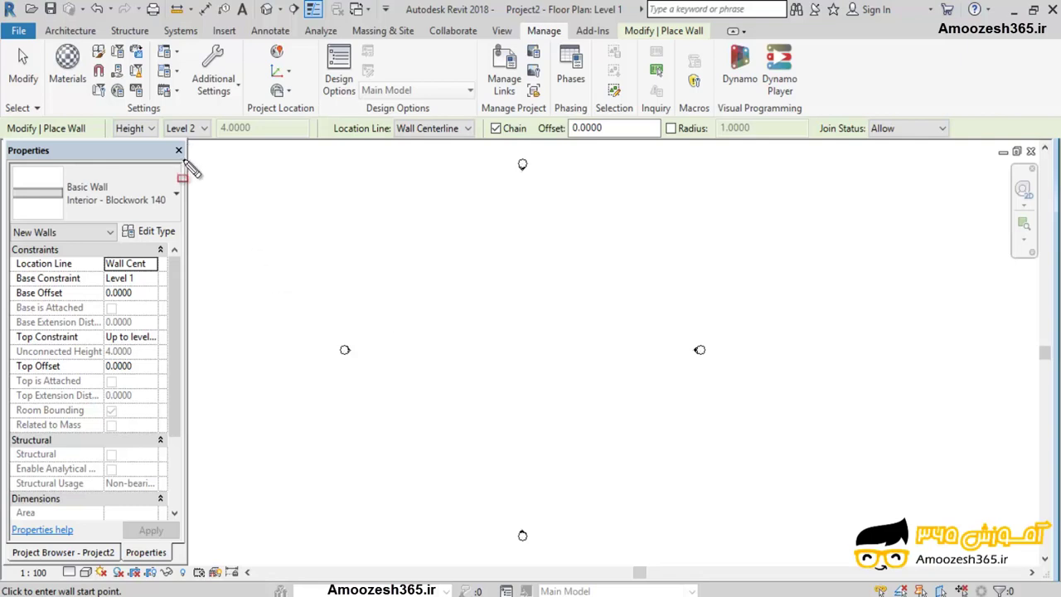
Step: Examine the available Basic Wall, Curtain Wall and Stacked Wall types and the most recently used types for the new wall
{"action": "left_click", "coordinate": [132, 189]}
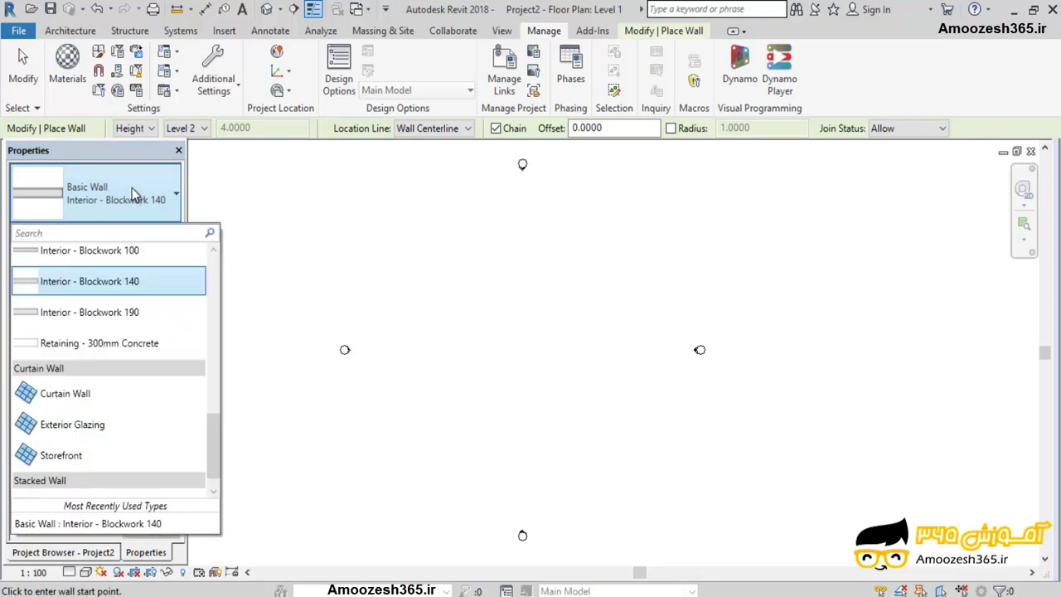
{"action": "scroll", "coordinate": [137, 331], "scroll_direction": "up", "scroll_amount": 7}
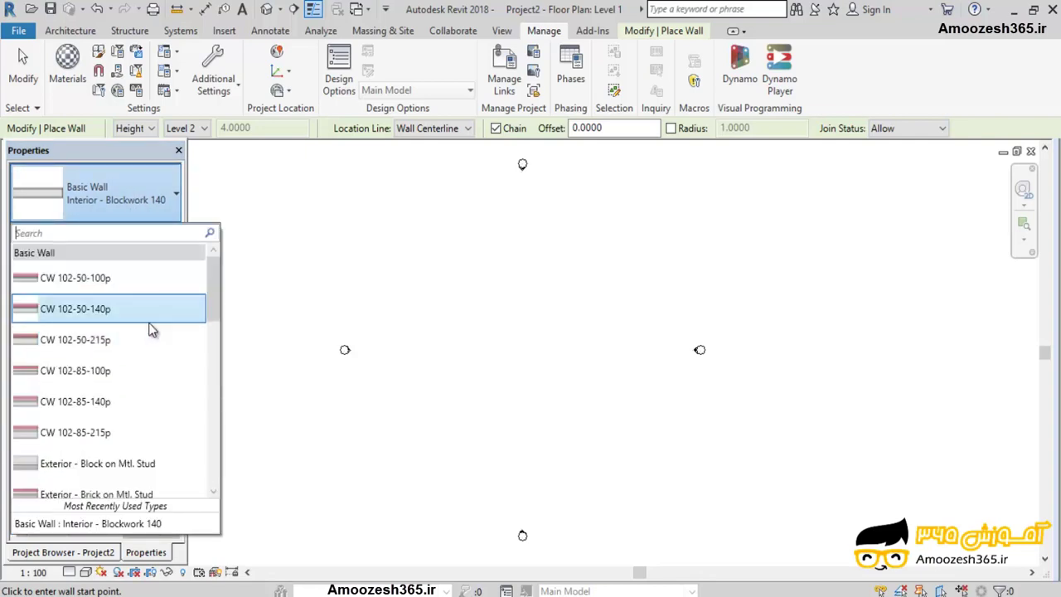
{"action": "scroll", "coordinate": [151, 328], "scroll_direction": "down", "scroll_amount": 3}
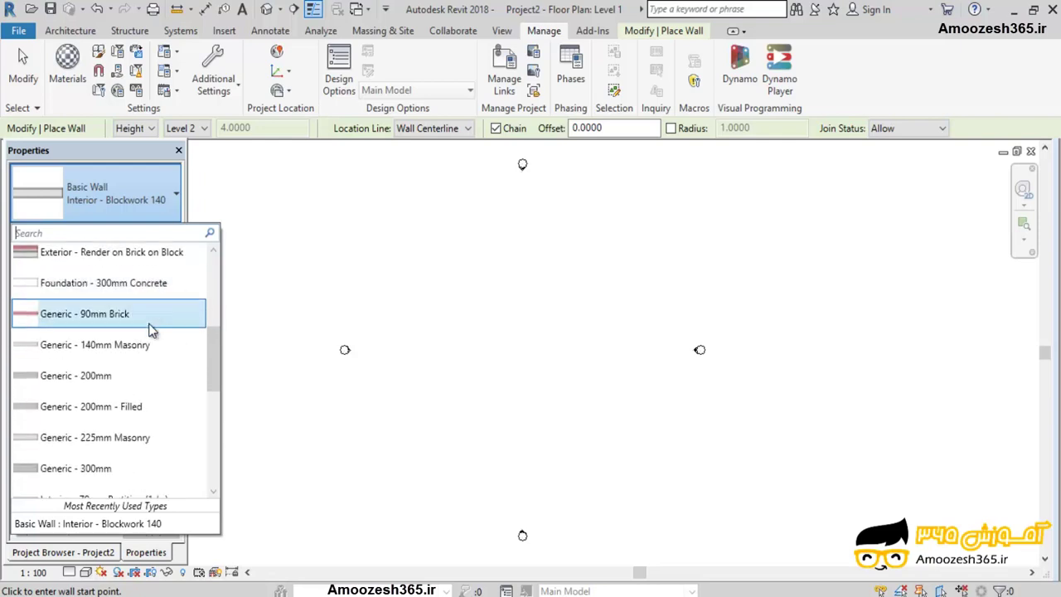
{"action": "scroll", "coordinate": [150, 328], "scroll_direction": "up", "scroll_amount": 4}
{"action": "scroll", "coordinate": [158, 315], "scroll_direction": "down", "scroll_amount": 1}
{"action": "scroll", "coordinate": [162, 300], "scroll_direction": "down", "scroll_amount": 1}
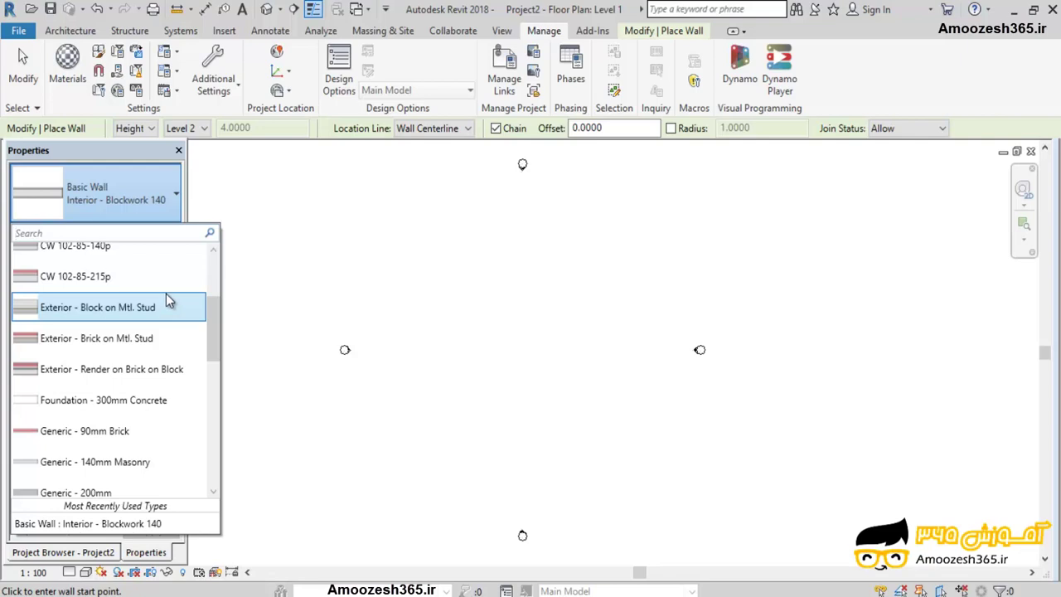
{"action": "scroll", "coordinate": [166, 297], "scroll_direction": "up", "scroll_amount": 5}
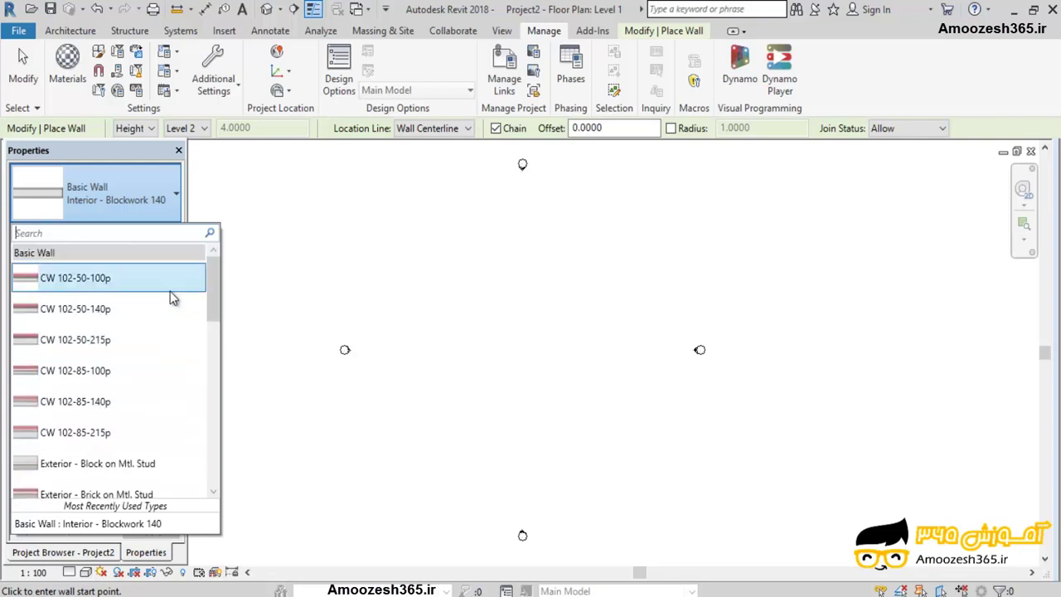
{"action": "scroll", "coordinate": [166, 296], "scroll_direction": "down", "scroll_amount": 1}
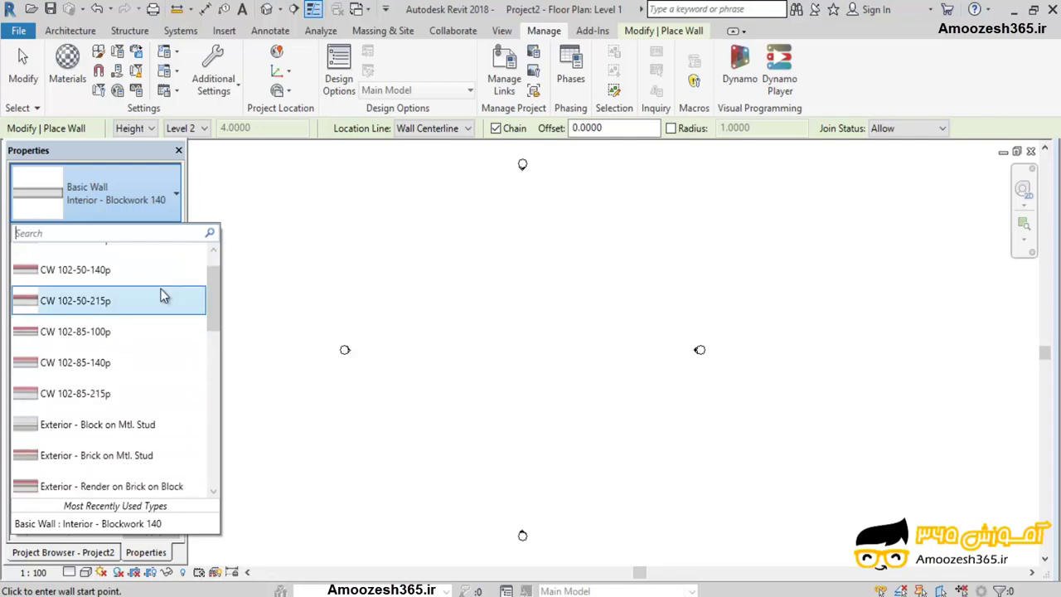
{"action": "scroll", "coordinate": [162, 305], "scroll_direction": "down", "scroll_amount": 2}
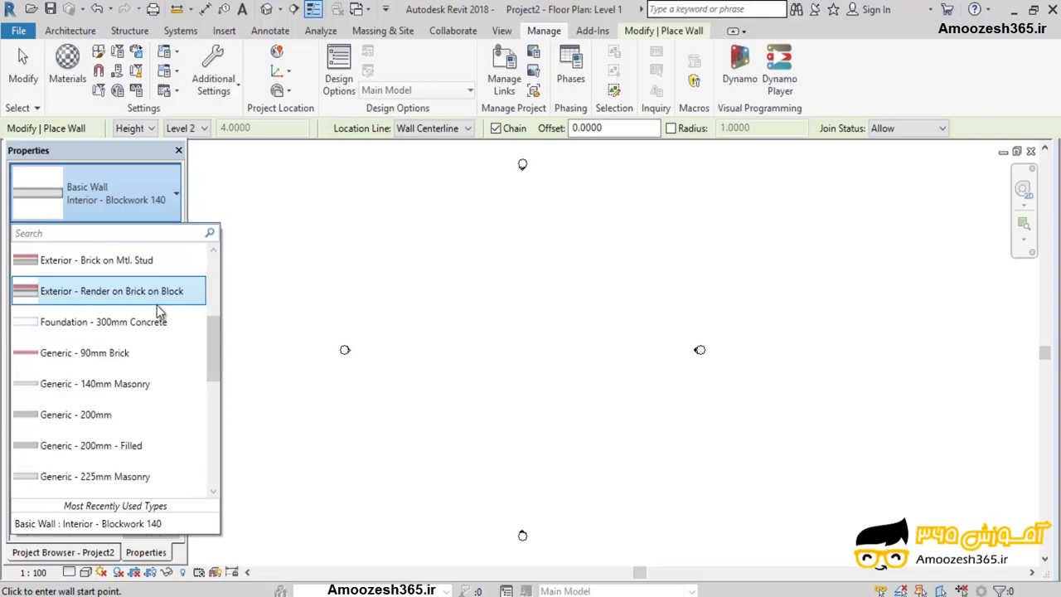
{"action": "scroll", "coordinate": [157, 305], "scroll_direction": "up", "scroll_amount": 2}
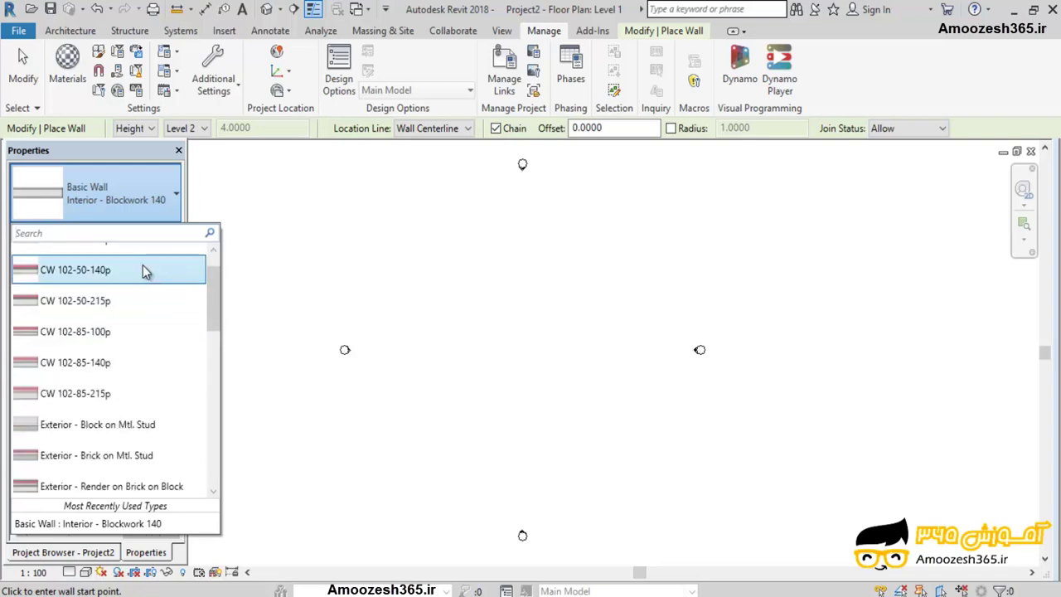
{"action": "mouse_move", "coordinate": [139, 269]}
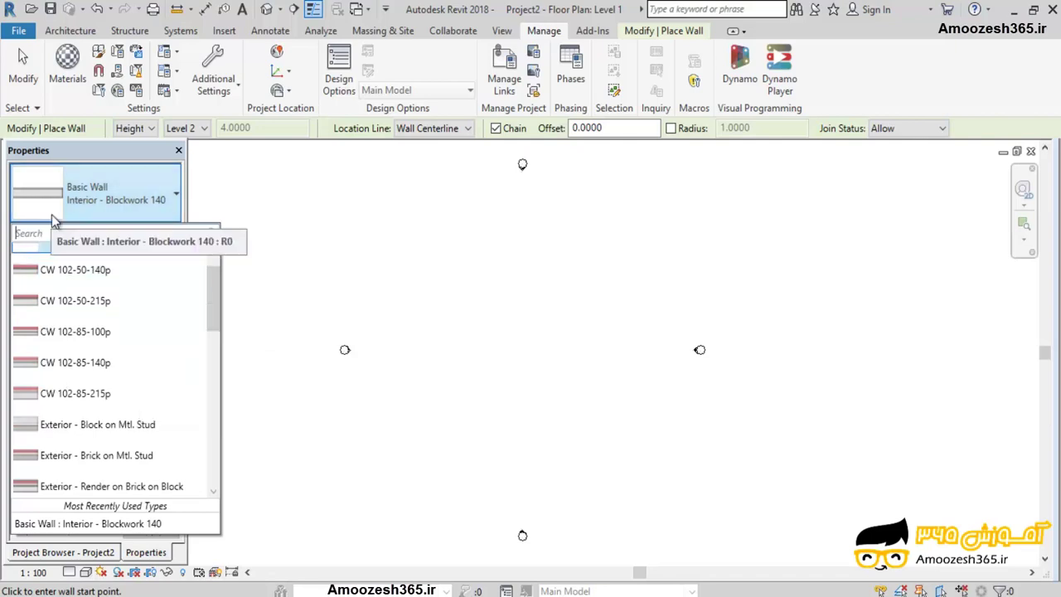
{"action": "mouse_move", "coordinate": [52, 213]}
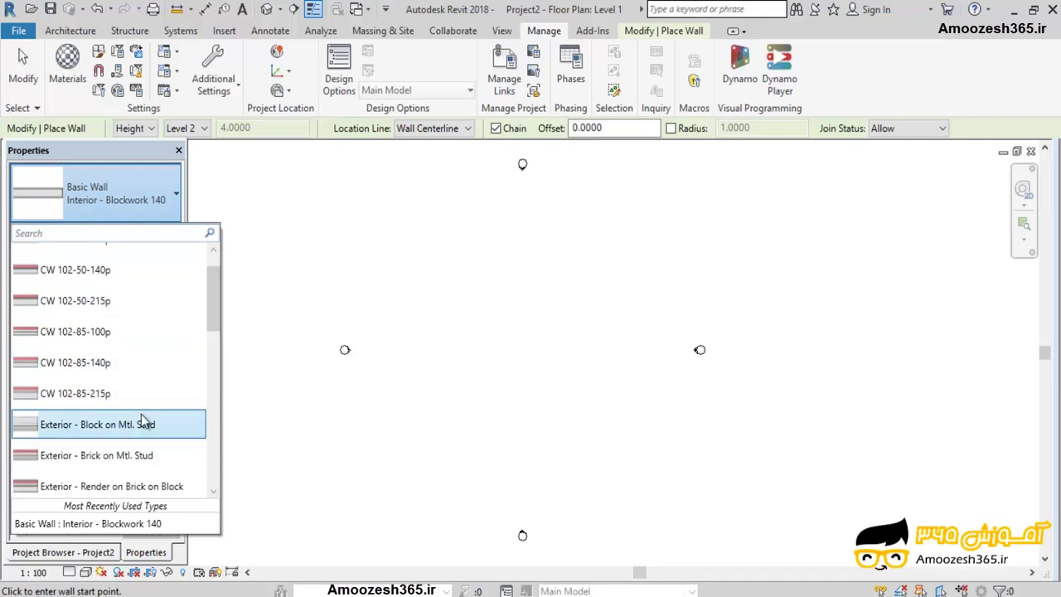
{"action": "scroll", "coordinate": [140, 448], "scroll_direction": "down", "scroll_amount": 10}
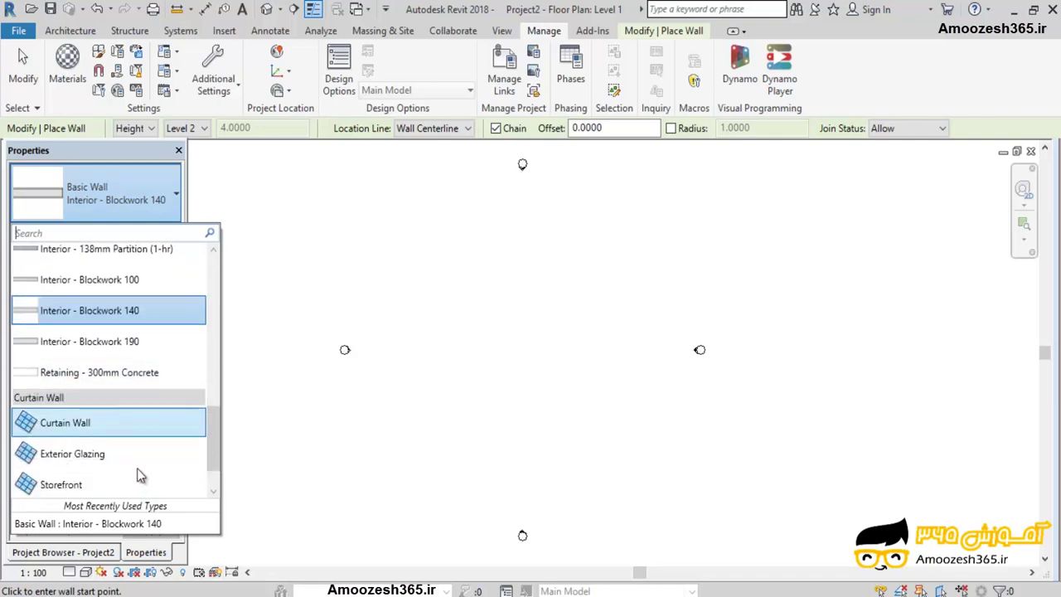
{"action": "scroll", "coordinate": [140, 475], "scroll_direction": "down", "scroll_amount": 2}
{"action": "mouse_move", "coordinate": [63, 485]}
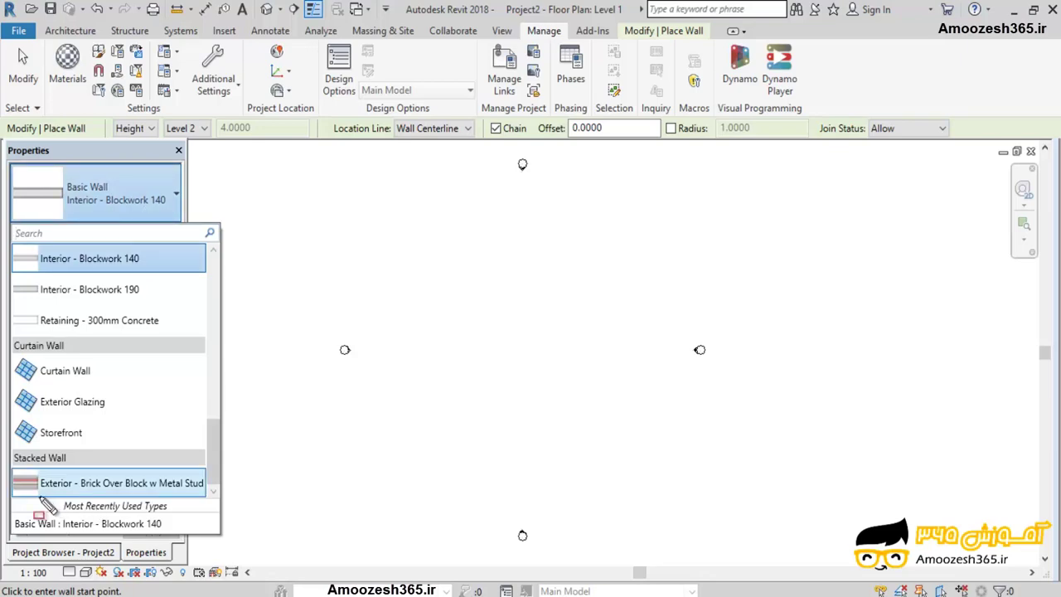
{"action": "left_click_drag", "start_coordinate": [15, 498], "coordinate": [215, 516]}
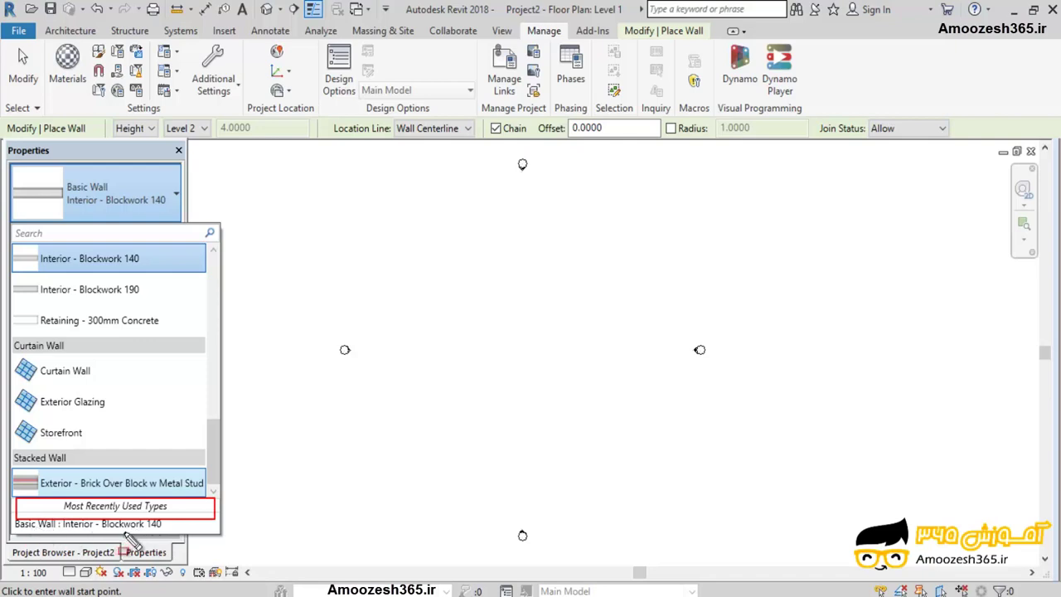
{"action": "key", "text": "Escape"}
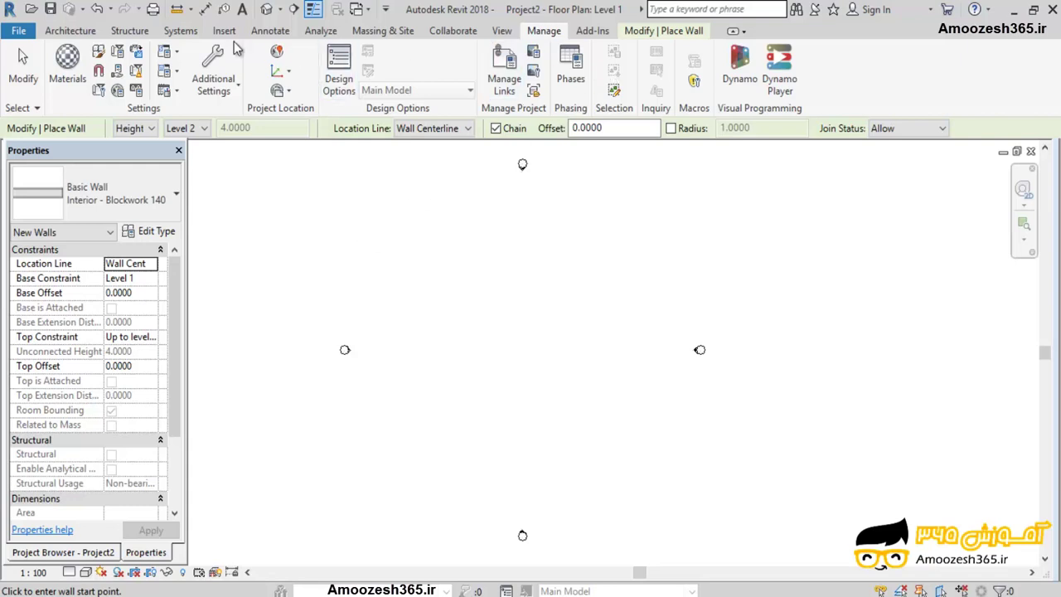
{"action": "left_click", "coordinate": [96, 31]}
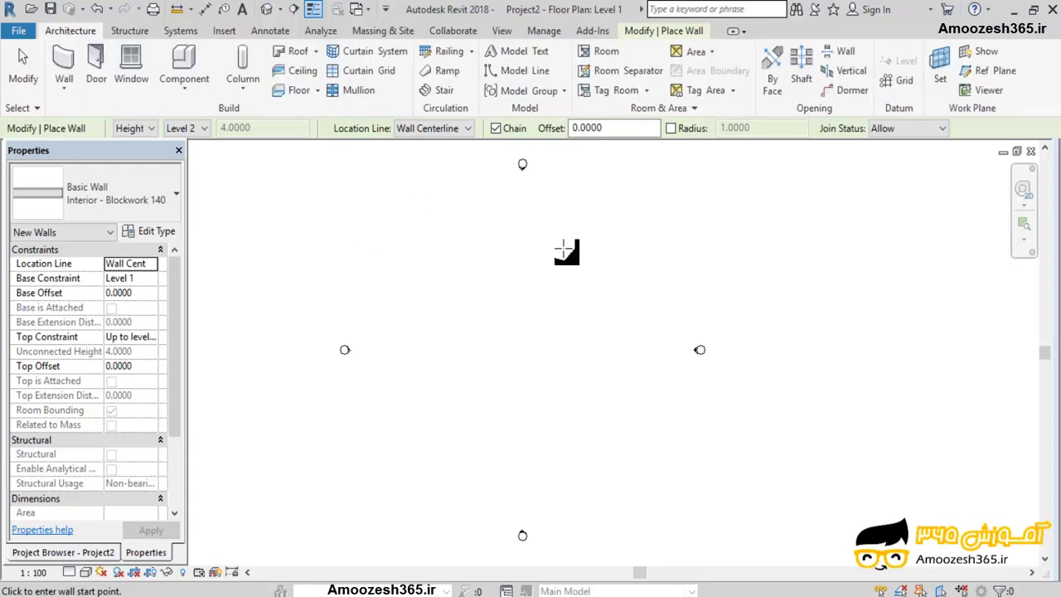